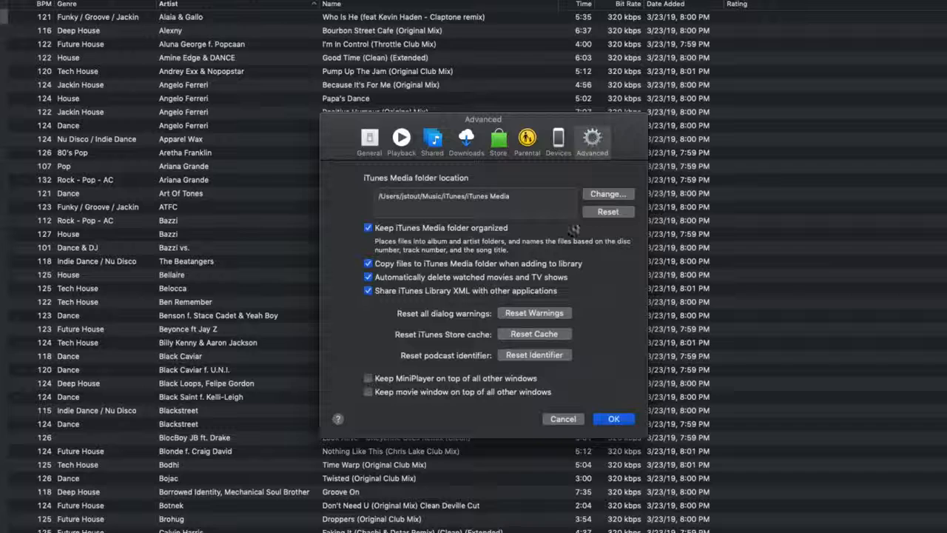
- Enable sharing of the iTunes Library XML with other applications, then quit iTunes
left_click(368, 291)
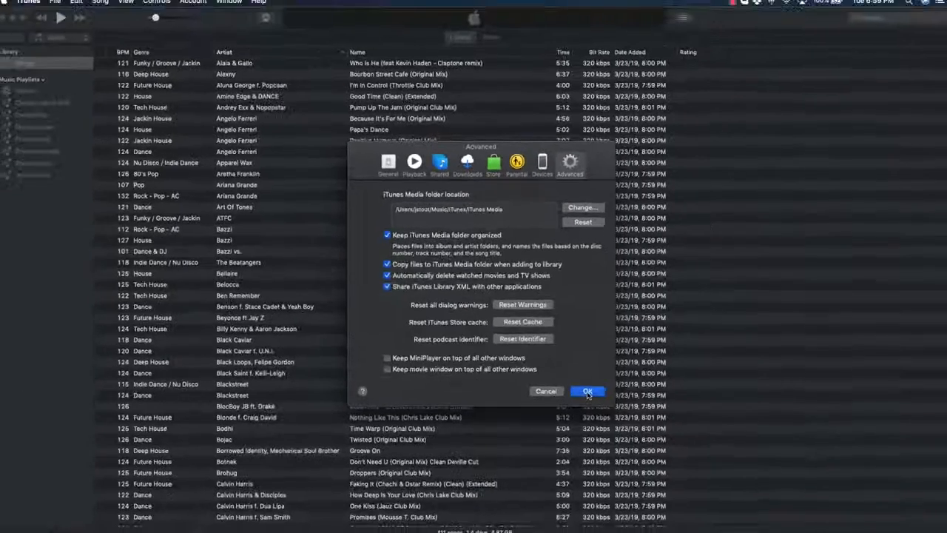
left_click(613, 419)
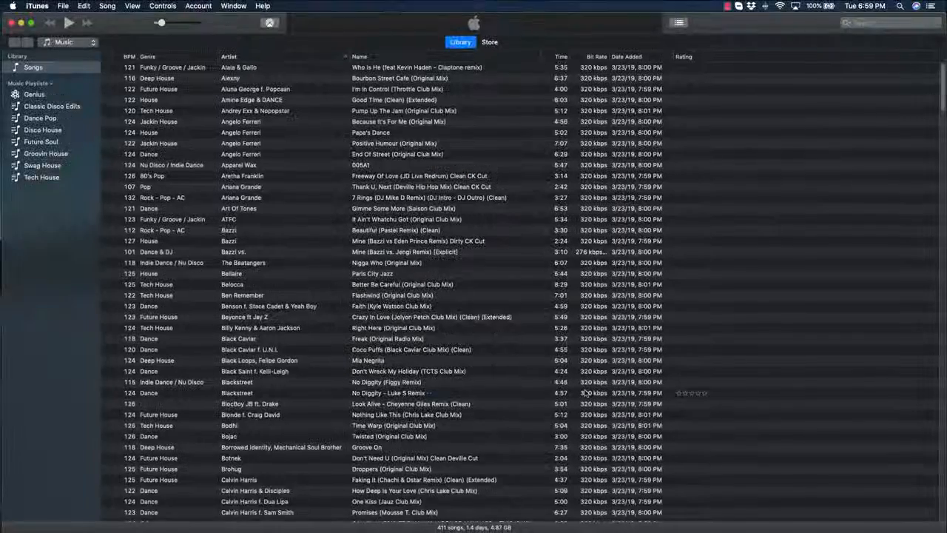
left_click(37, 6)
left_click(76, 113)
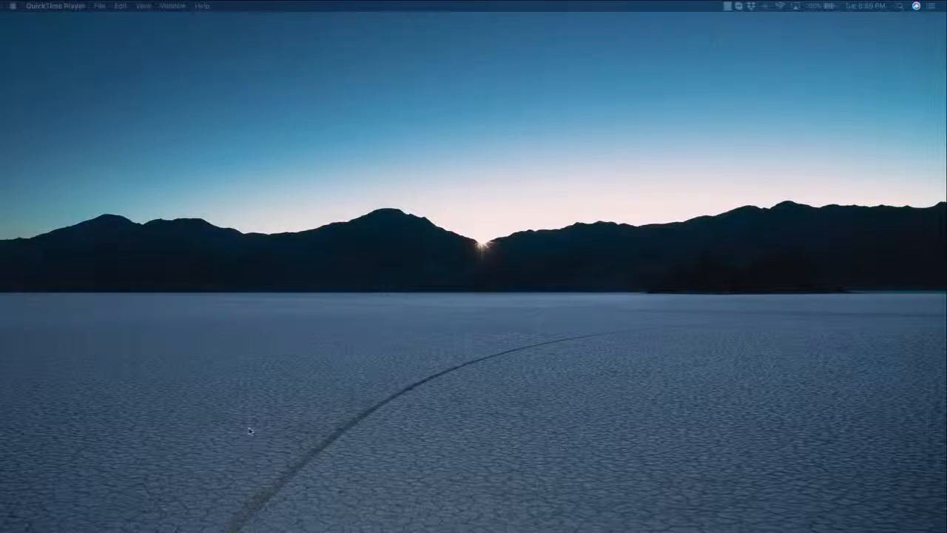
- Launch Engine Prime and turn on iTunes Library integration in its library settings
left_click(274, 514)
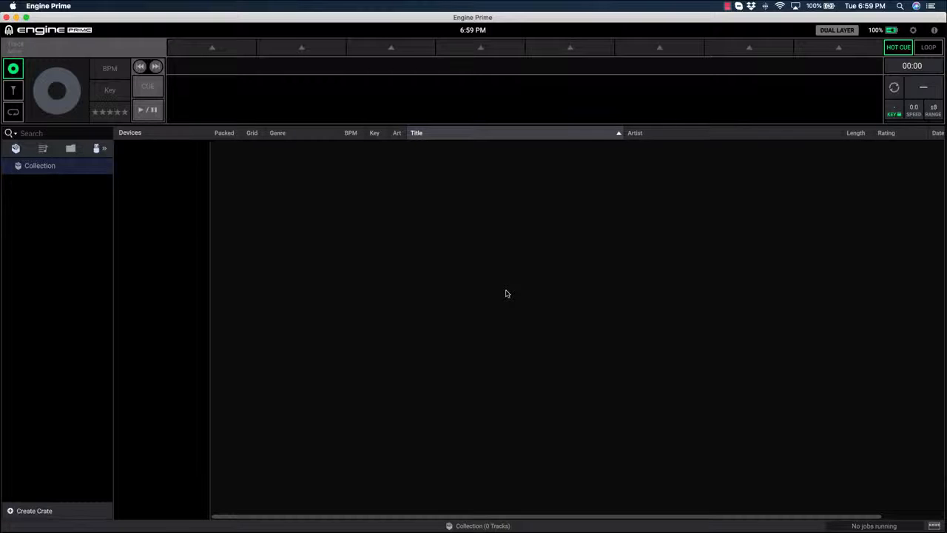
left_click(915, 30)
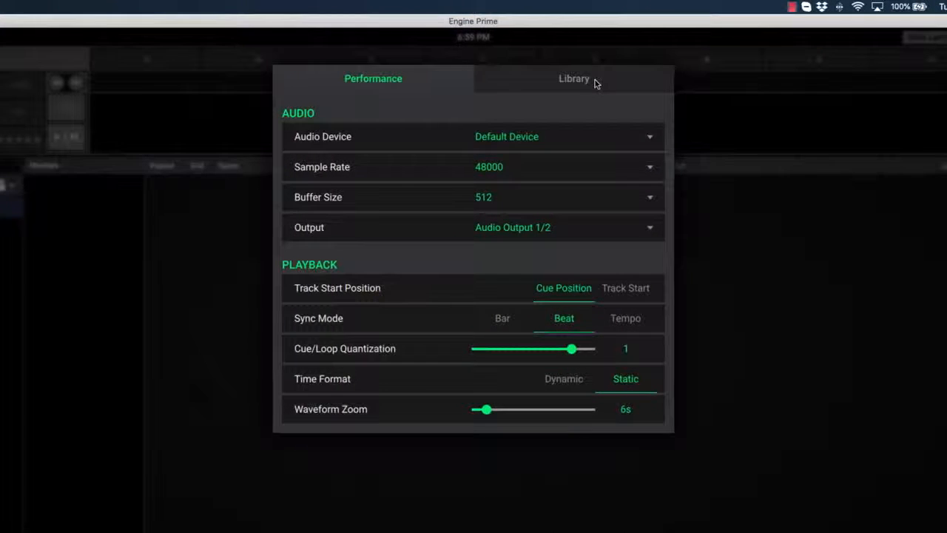
left_click(596, 83)
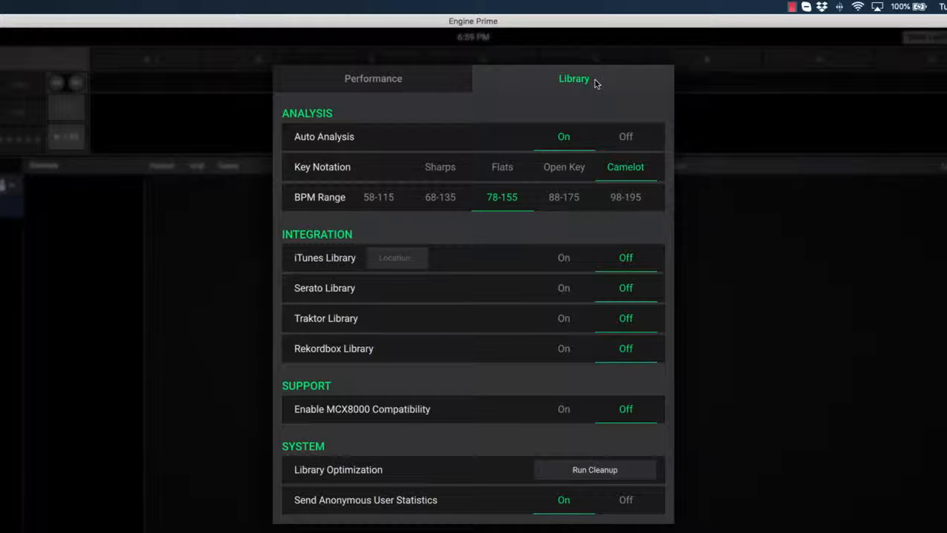
left_click(570, 260)
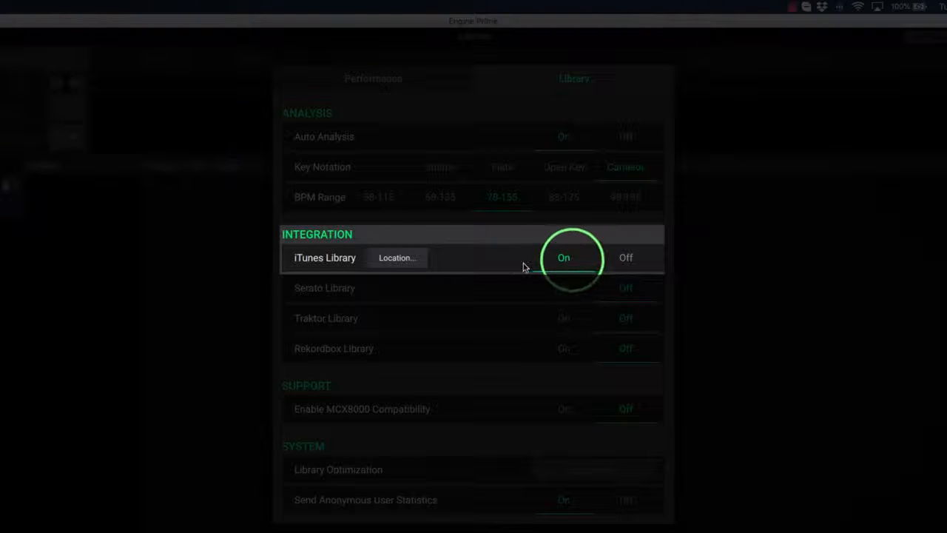
- Set the iTunes Library location to iTunes Music Library.xml and close the settings
left_click(397, 257)
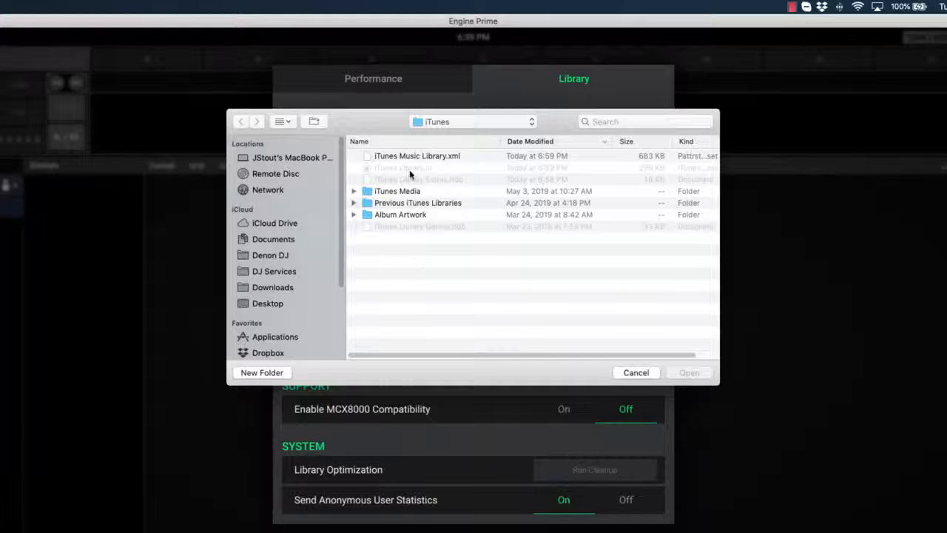
left_click(412, 157)
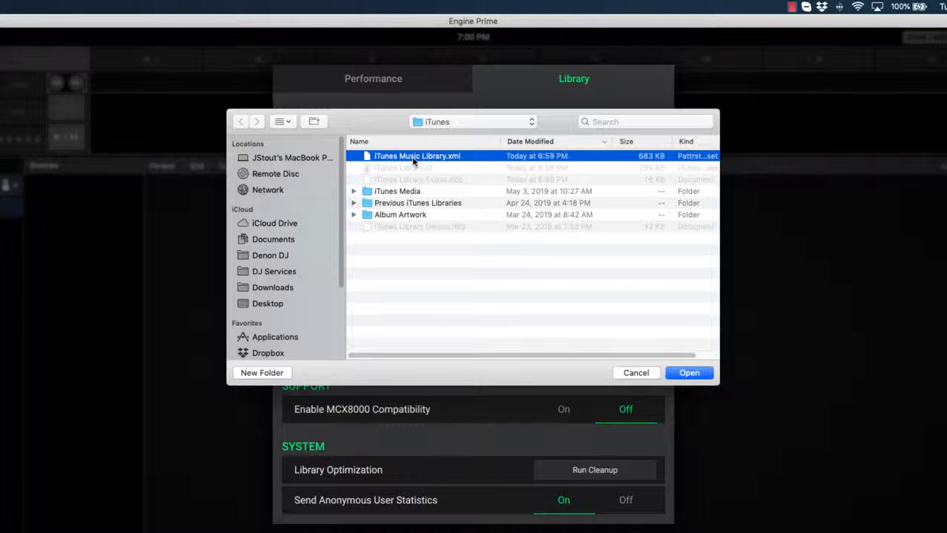
left_click(682, 379)
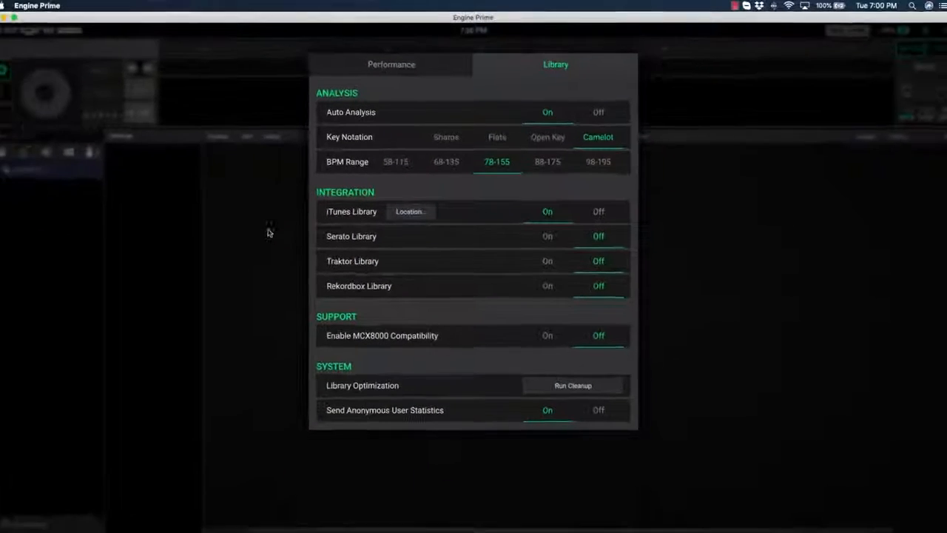
left_click(221, 282)
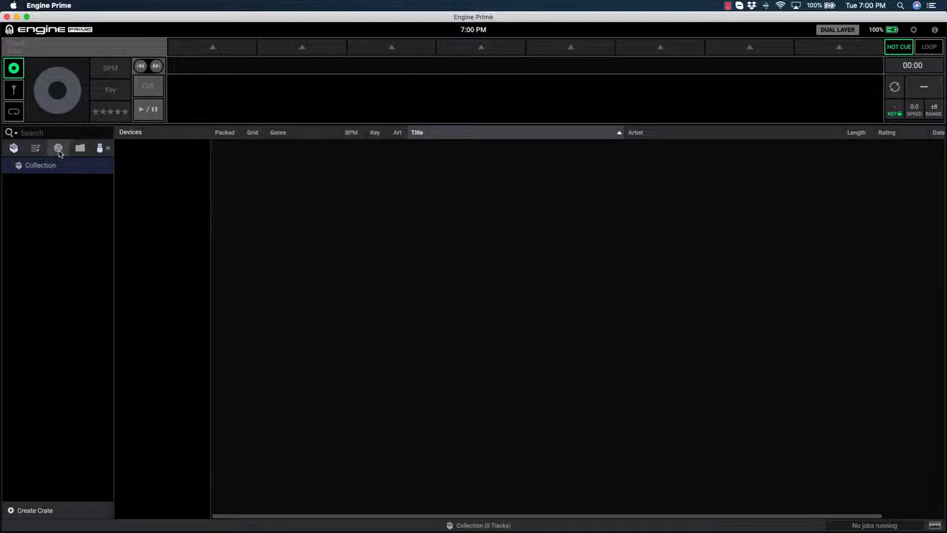
- Show the iTunes playlists in the library browser and update the iTunes library
left_click(59, 149)
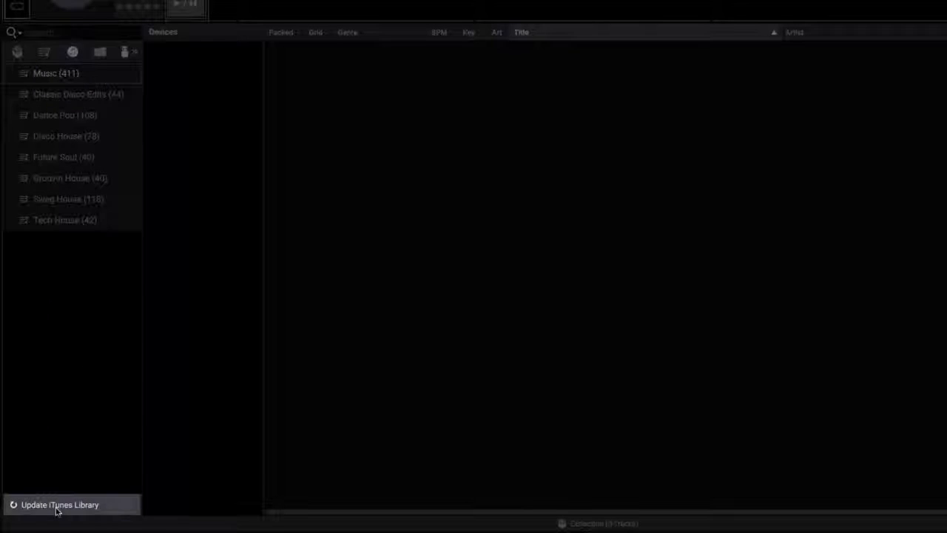
left_click(57, 506)
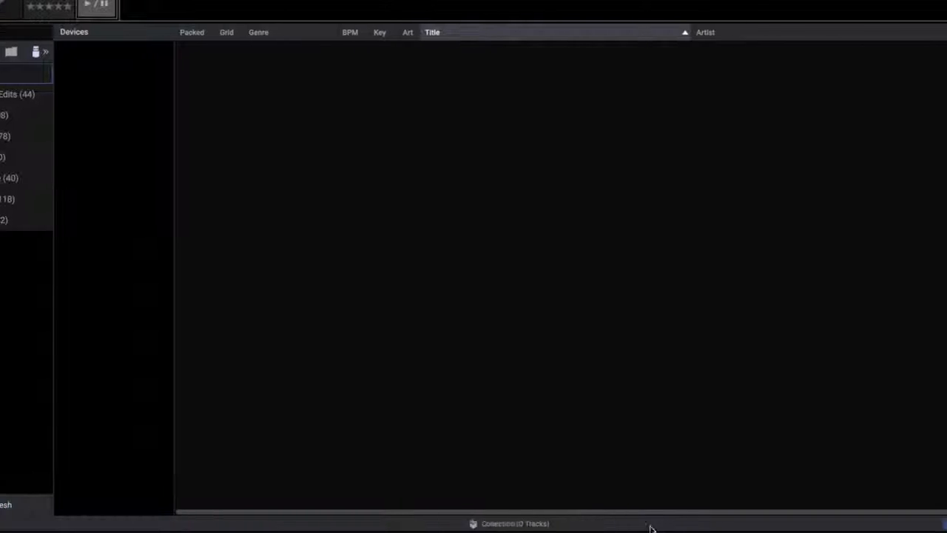
left_click(806, 521)
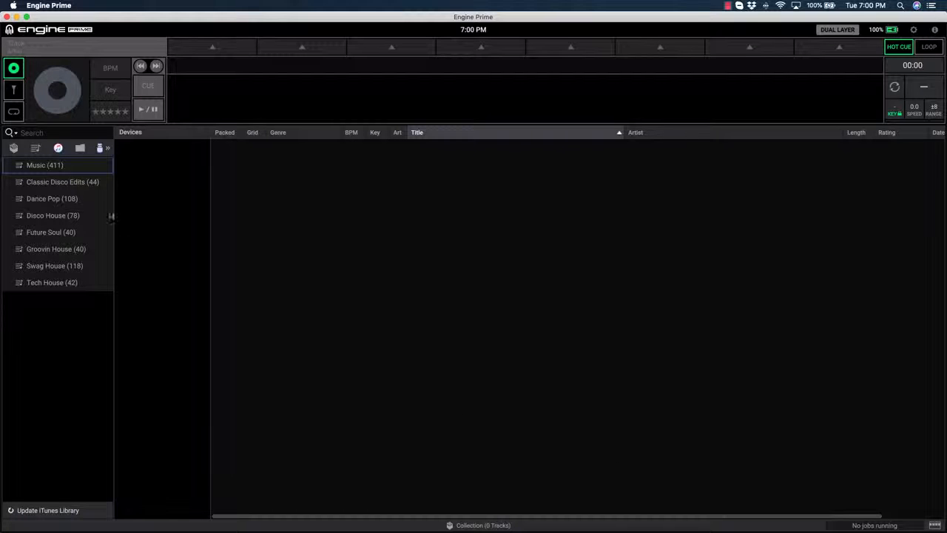
- Look through the tracks in the Music, Classic Disco Edits, Dance Pop, Disco House, Future Soul and Groovin House playlists
left_click(55, 167)
left_click(62, 181)
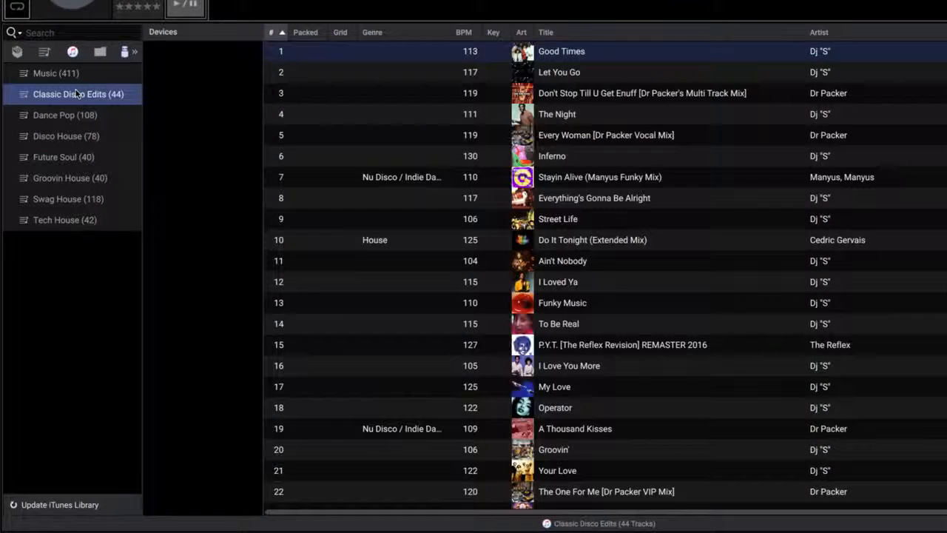
left_click(76, 115)
left_click(67, 138)
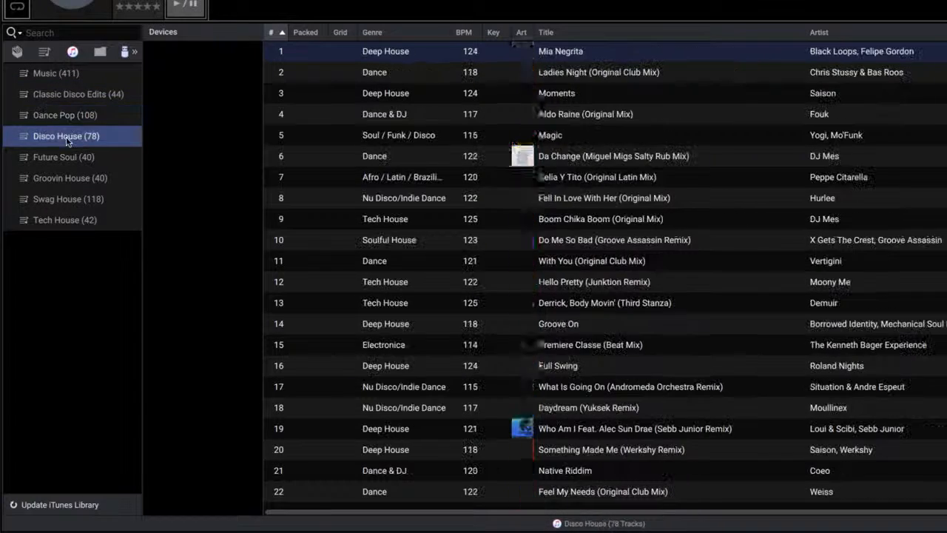
left_click(68, 158)
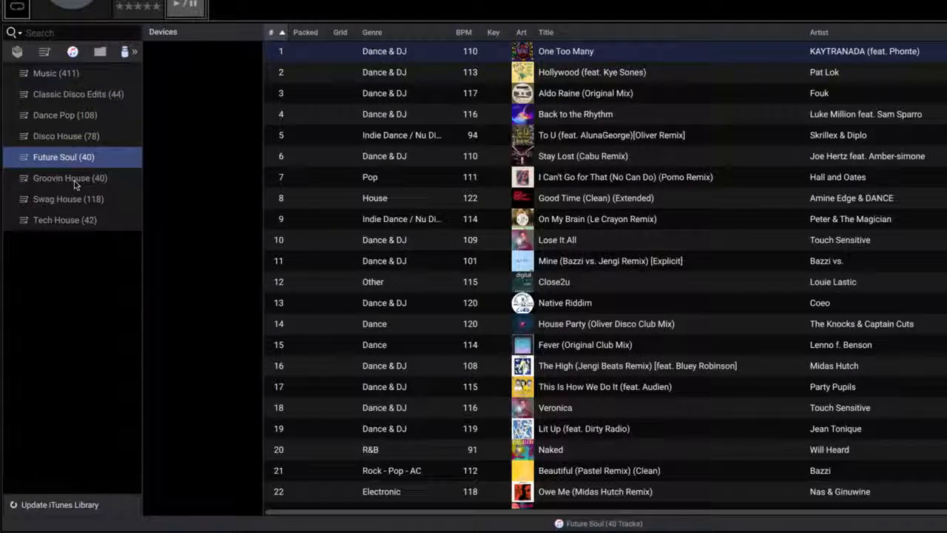
left_click(74, 183)
- Add the iTunes playlist Tech House to the Collection as a crate
left_click(70, 220)
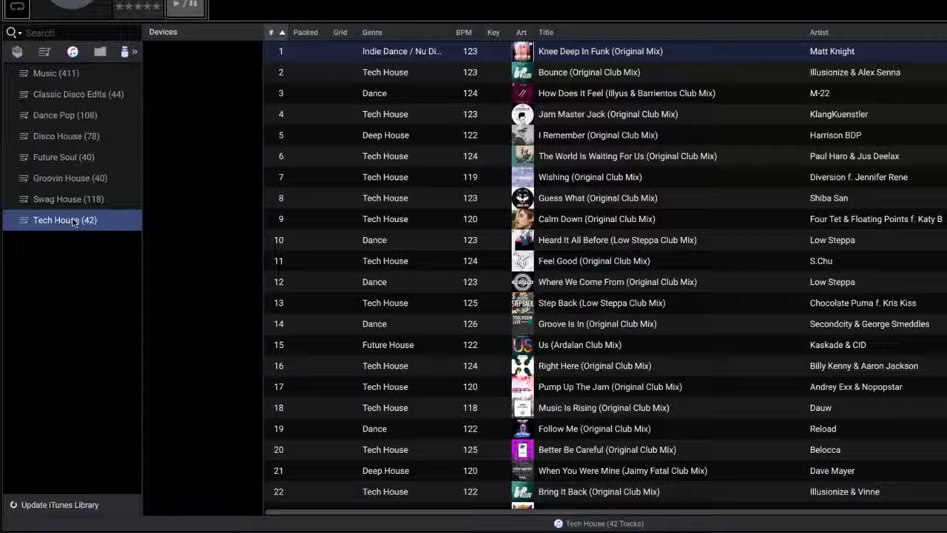
left_click_drag(74, 222, 31, 98)
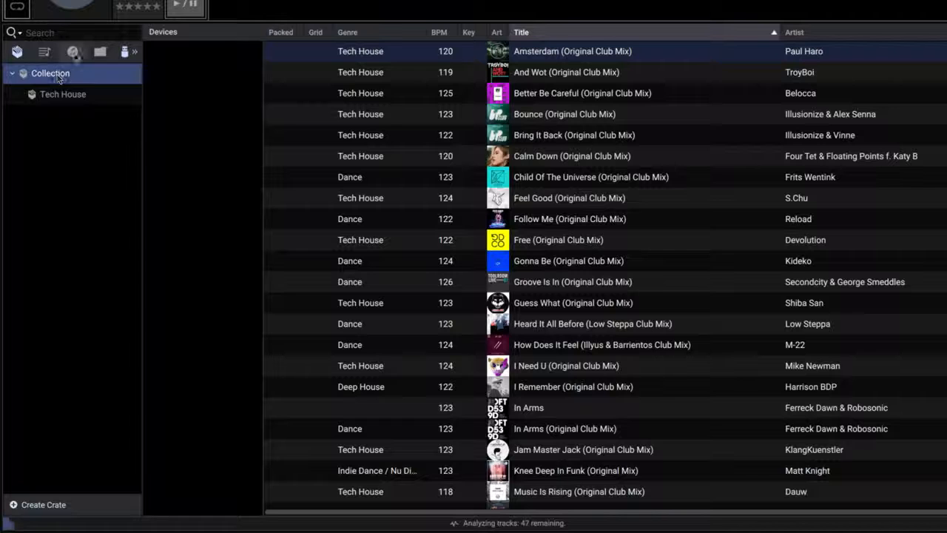
- Return to the iTunes playlists and add Groovin House to the Collection as a crate
left_click(73, 52)
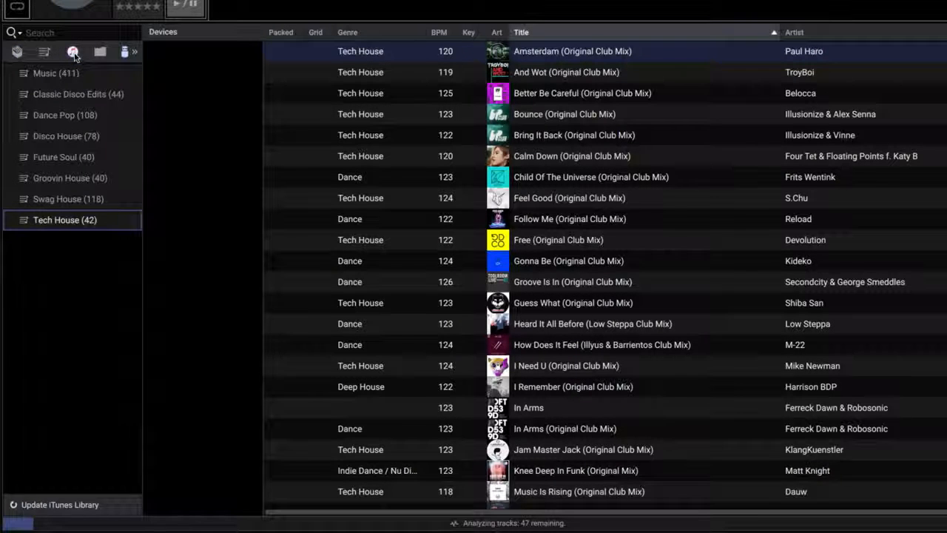
left_click(88, 220)
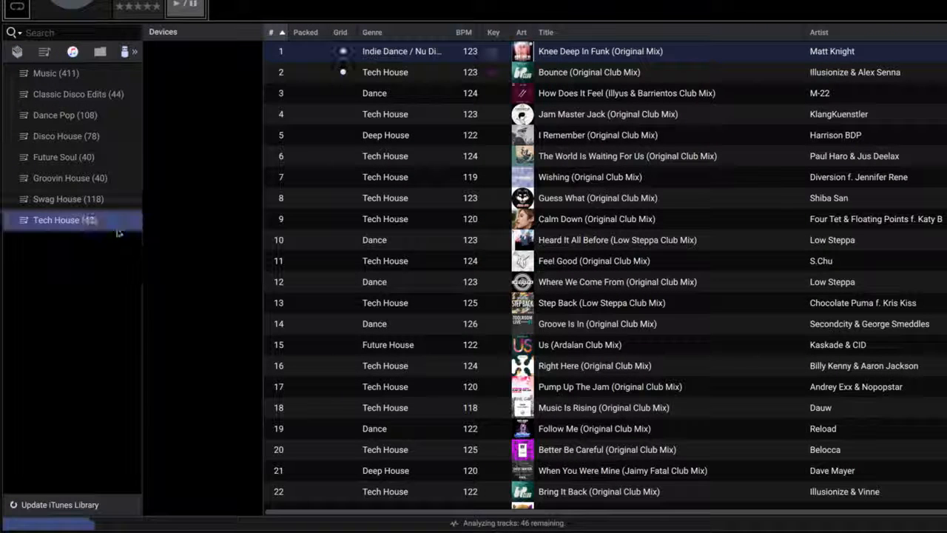
left_click(90, 179)
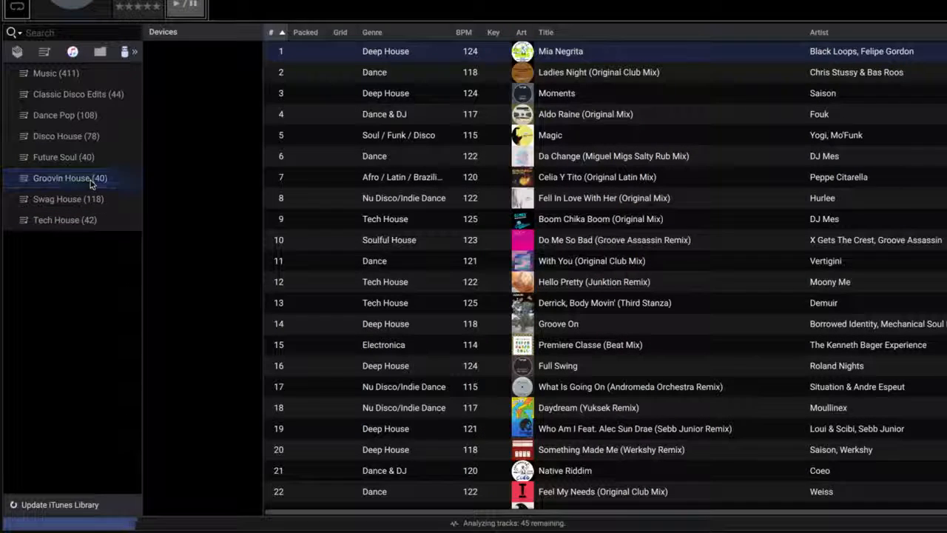
right_click(90, 180)
left_click(123, 194)
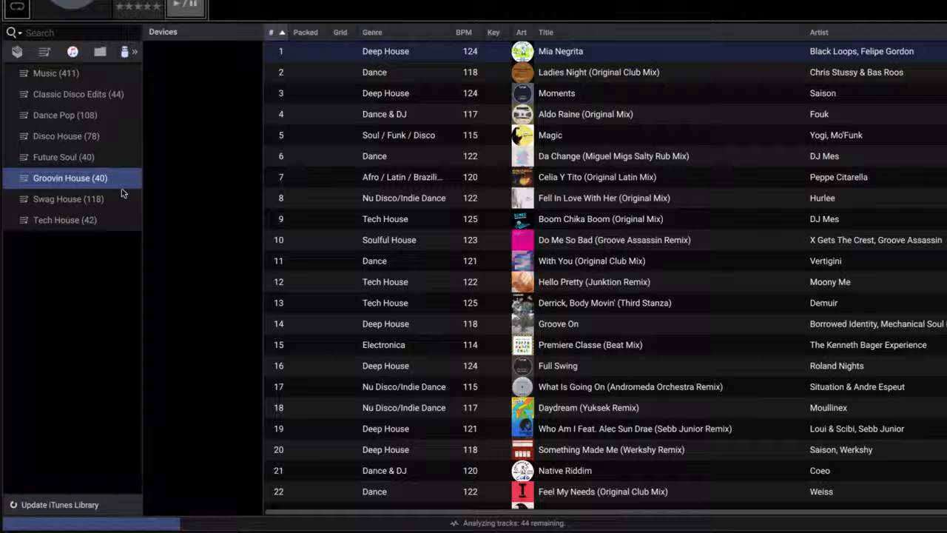
left_click_drag(105, 182, 49, 130)
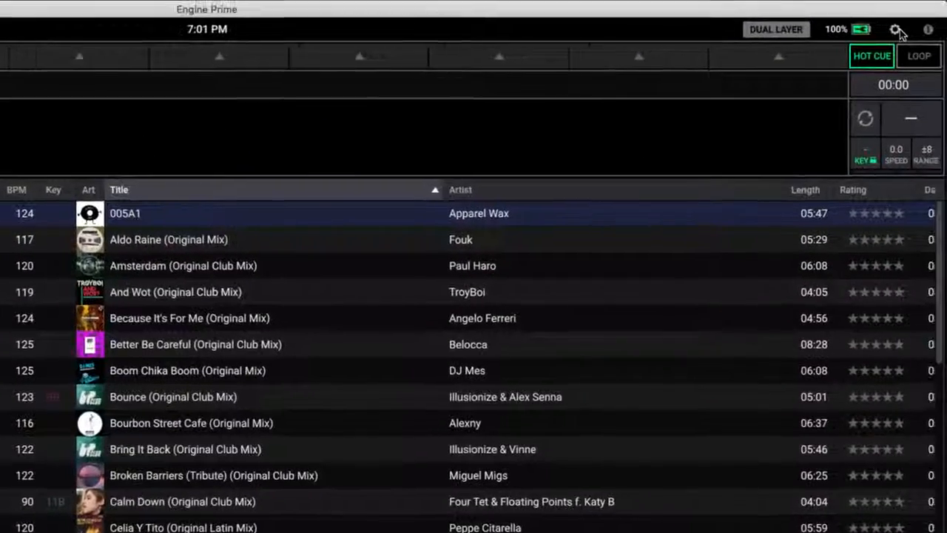
- Check the Auto Analysis option in the library settings and close them
left_click(897, 30)
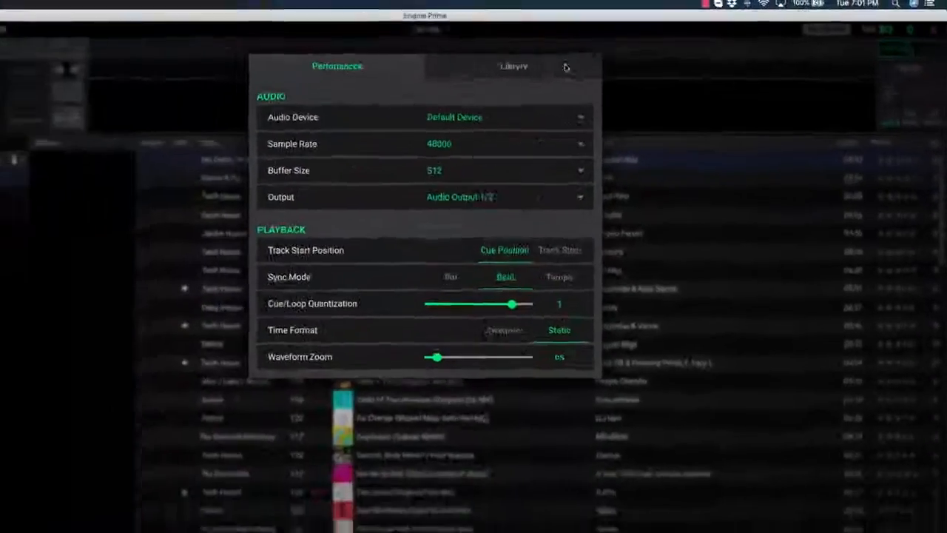
left_click(404, 82)
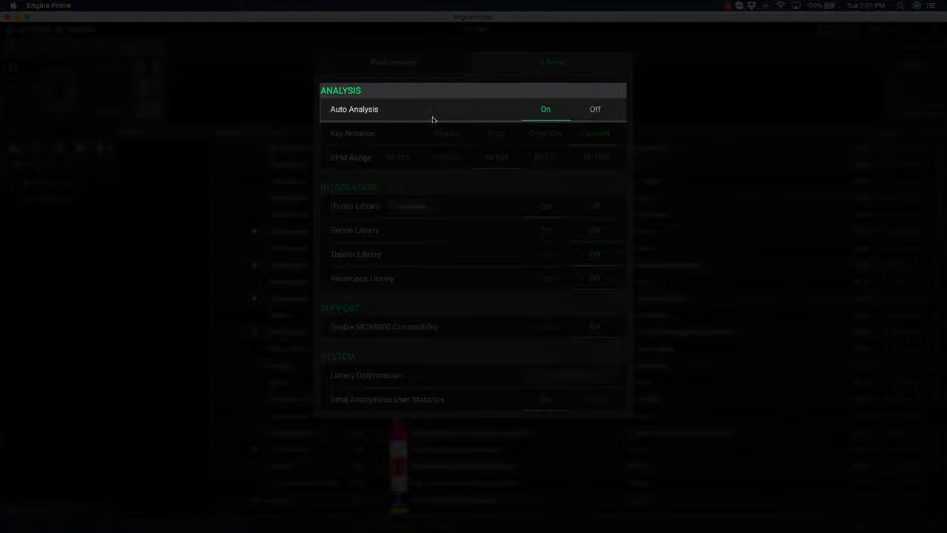
left_click(250, 111)
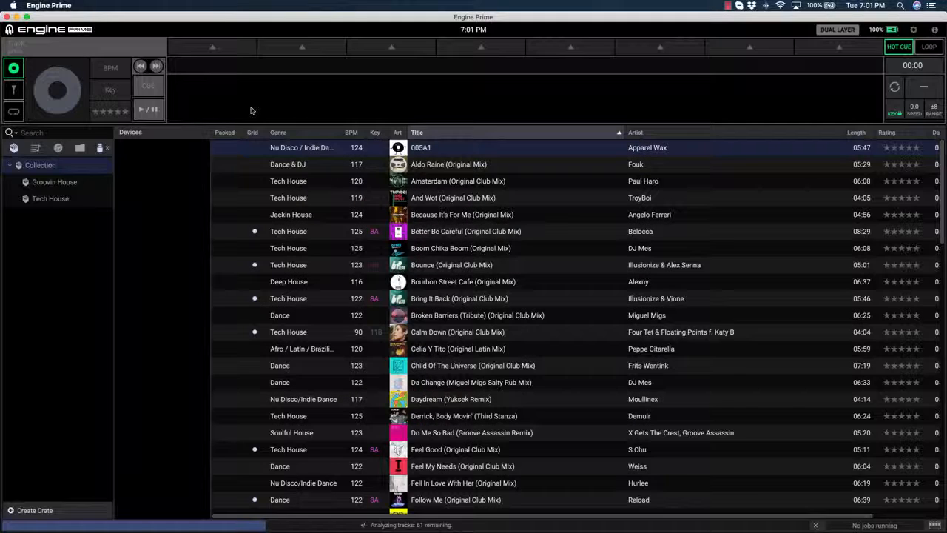
- Open the Tech House crate and load the track Bounce (Original Club Mix) onto the deck
left_click(74, 185)
left_click(69, 200)
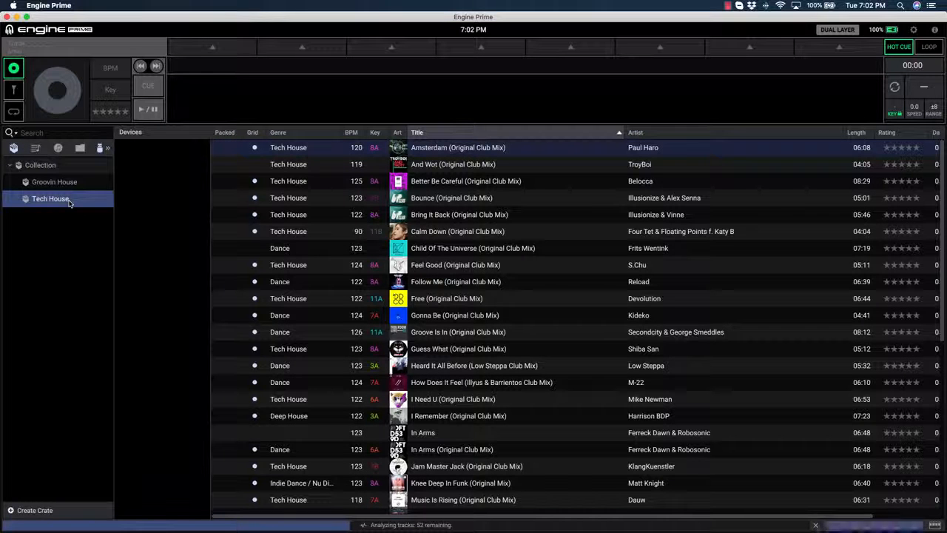
left_click(447, 183)
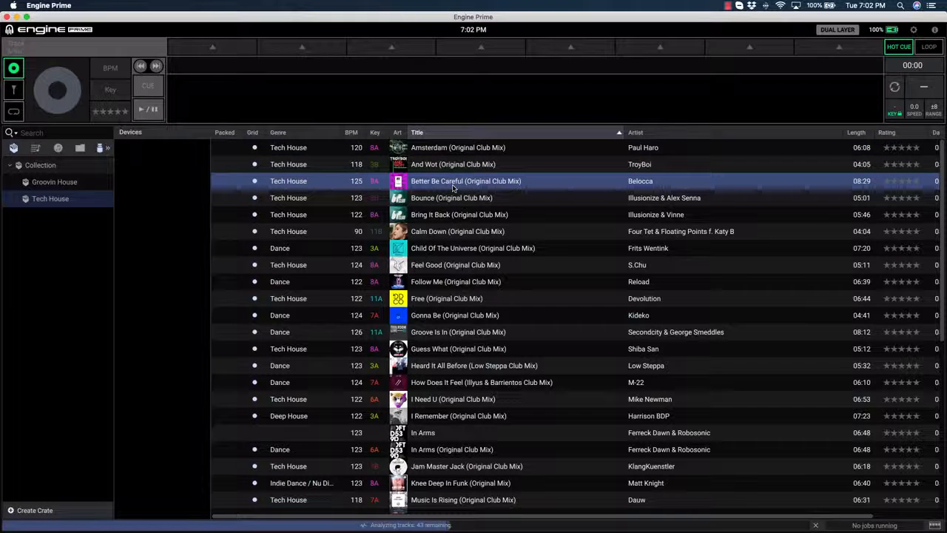
double_click(452, 185)
left_click_drag(453, 199, 461, 117)
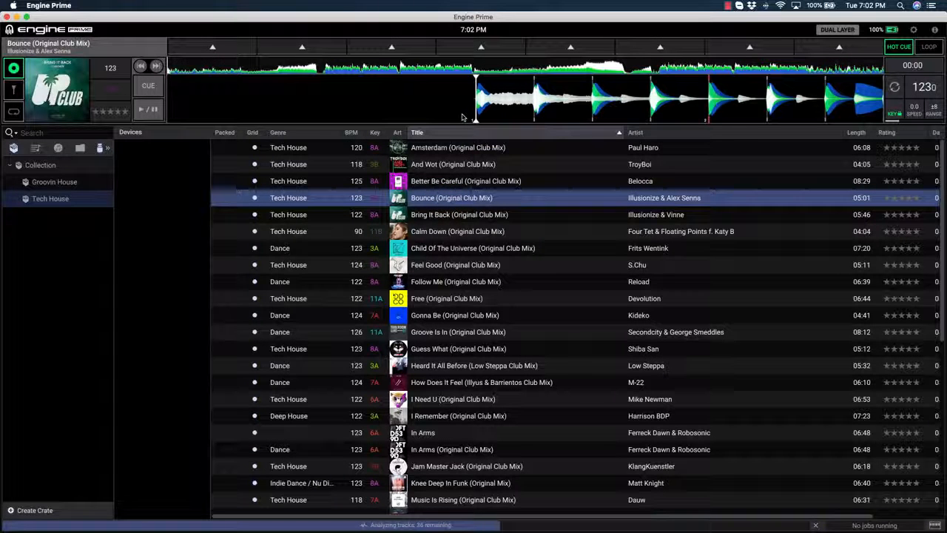
- Set three hot cues on the loaded track, the first at its start and the others reached with 16-beat jumps
left_click(212, 48)
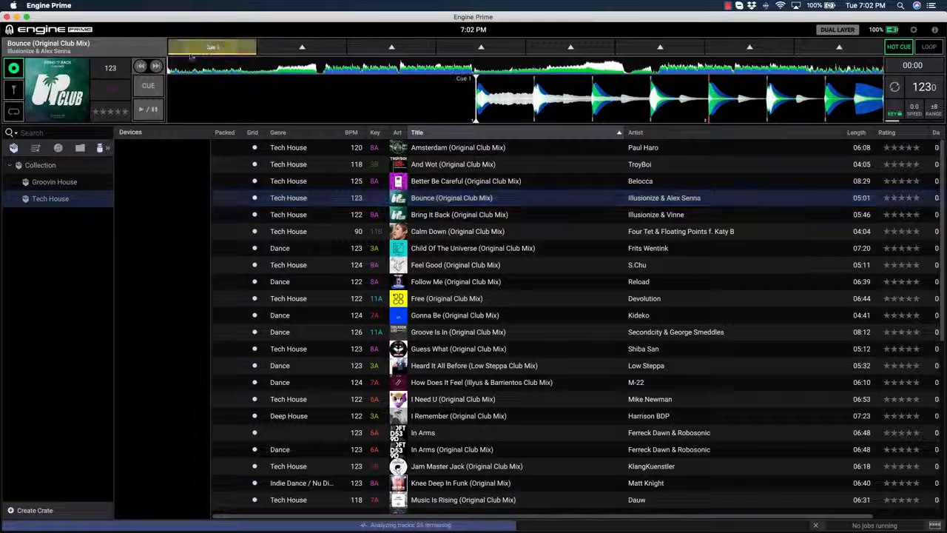
left_click(13, 111)
left_click(65, 111)
left_click(65, 111)
left_click(118, 111)
left_click(118, 111)
left_click(303, 48)
left_click(118, 111)
left_click(118, 111)
left_click(391, 48)
- Rename the third hot cue "build up" and color it red
right_click(387, 51)
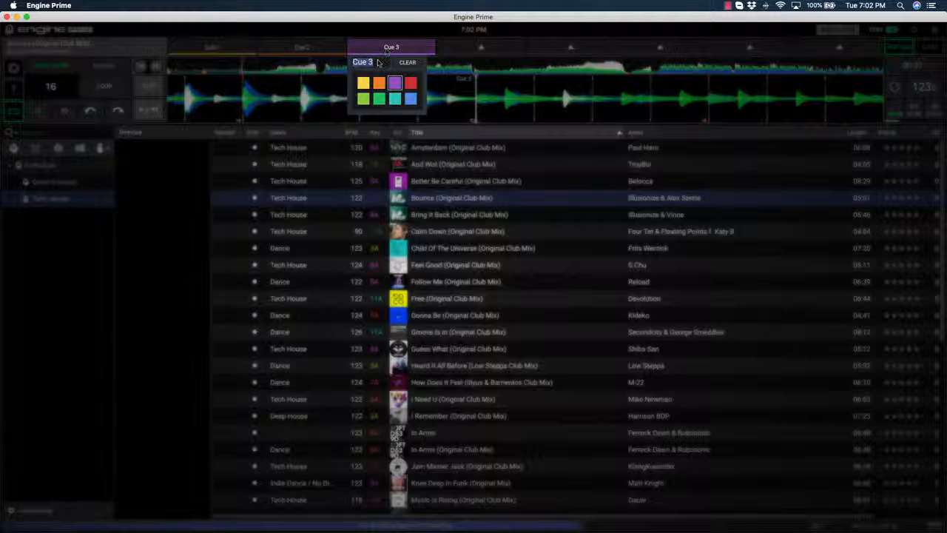
type("build up")
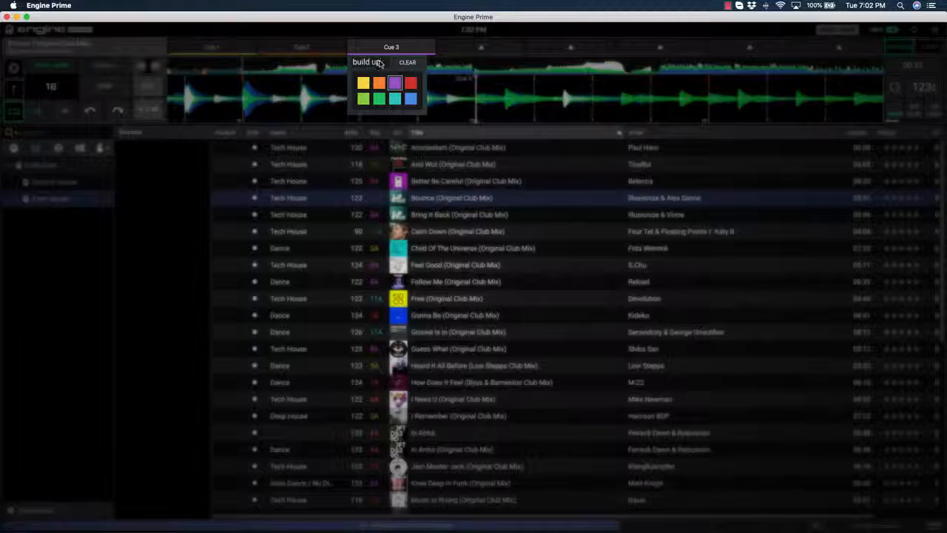
left_click(477, 91)
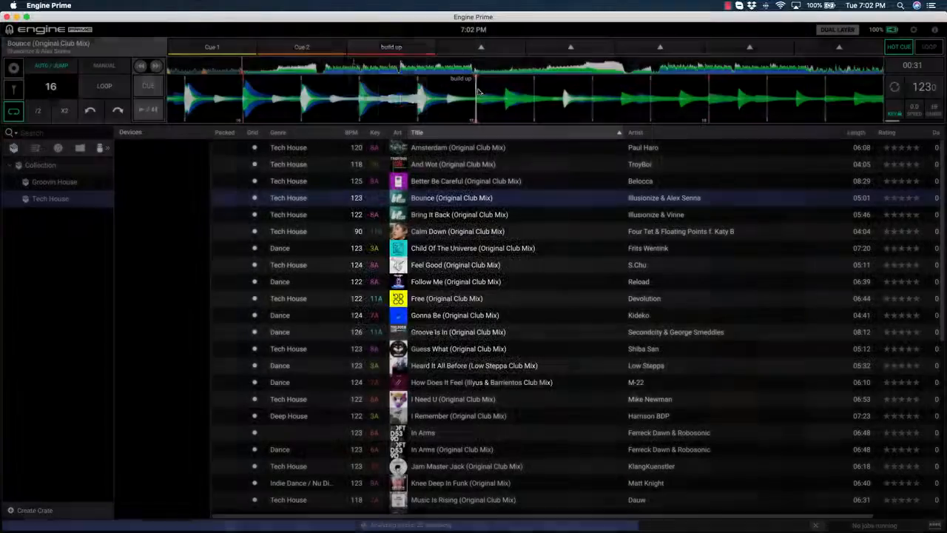
- Switch the pads to saved loops, jump ahead to 01:10 and store a 16-beat loop in the first slot
left_click(929, 47)
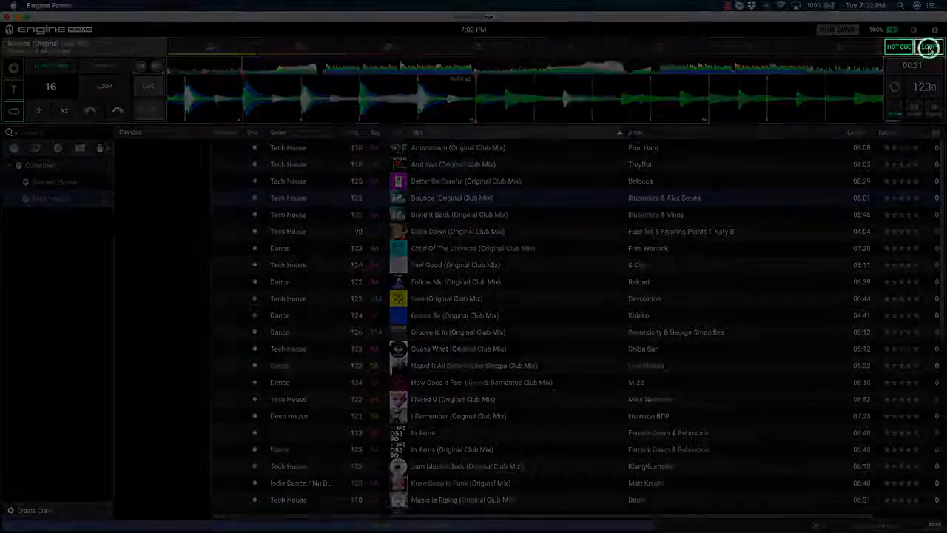
left_click(118, 112)
left_click(119, 112)
left_click(117, 111)
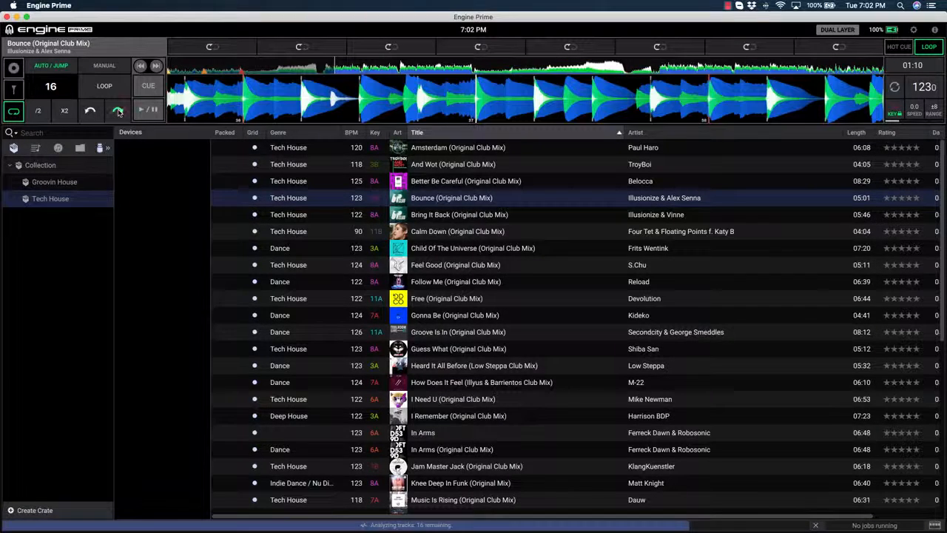
left_click(104, 86)
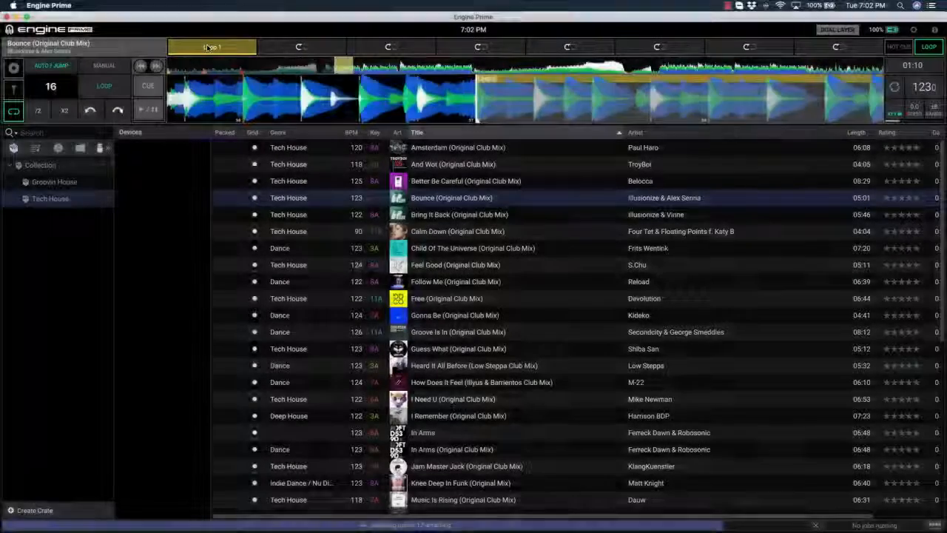
- Rename the saved loop in the first slot "Loop Out" and color it green
left_click(208, 47)
left_click(198, 65)
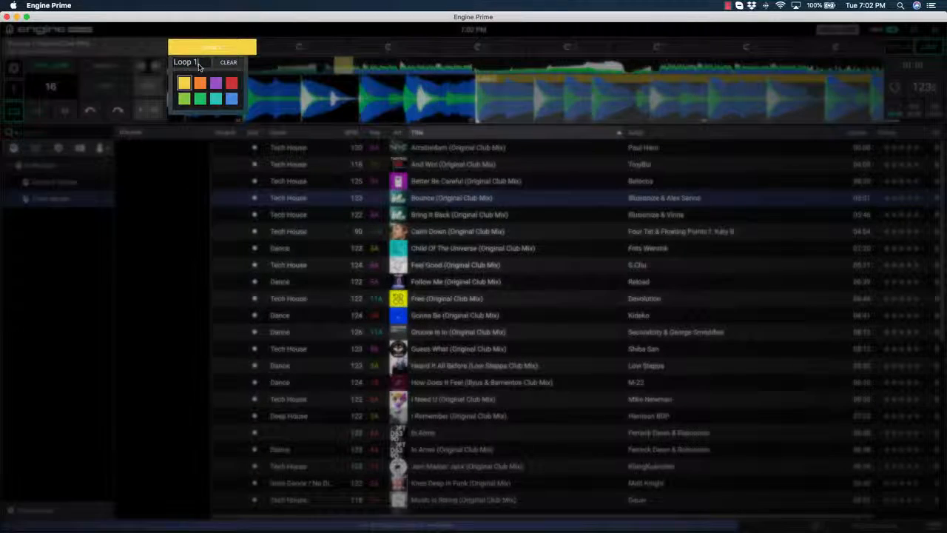
type("Out")
left_click(204, 99)
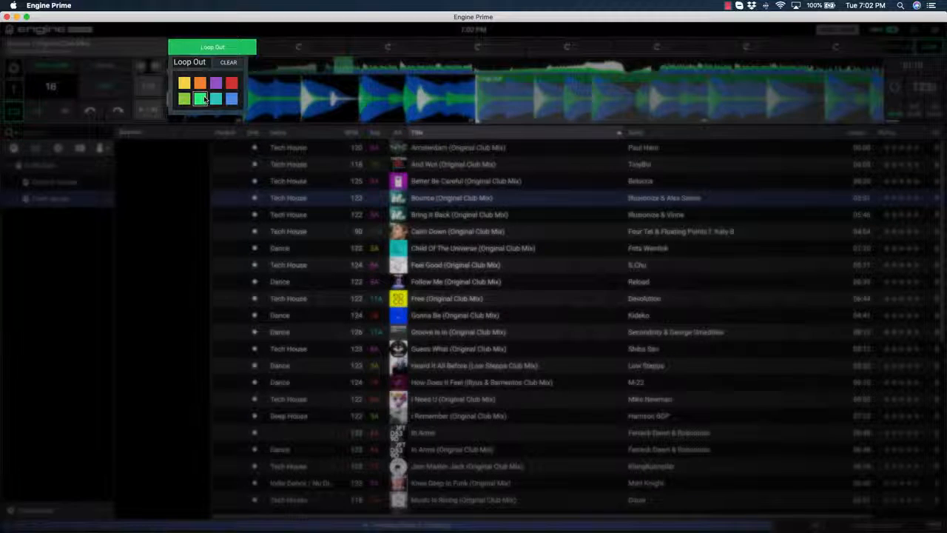
left_click(307, 108)
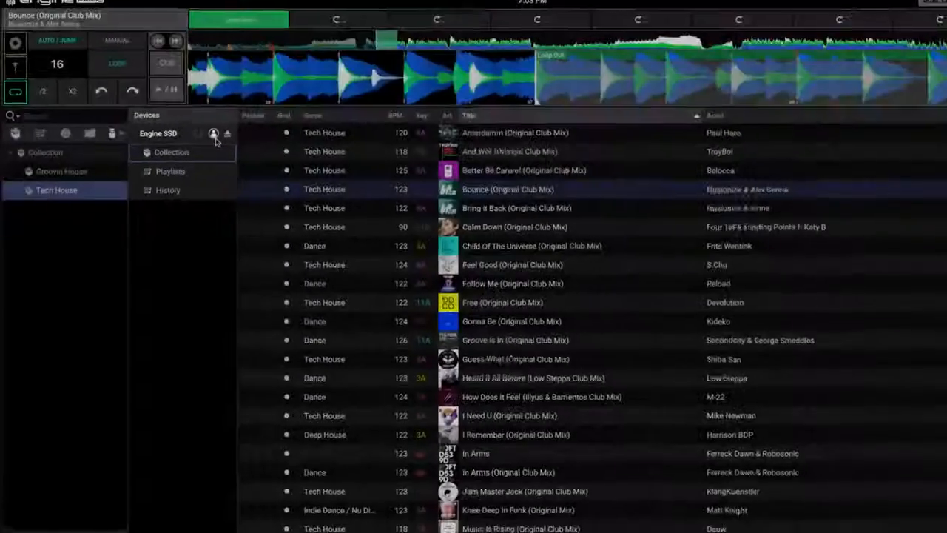
- Review the Engine SSD drive's profile preferences, from the playback and library settings to the deck color product choices
left_click(236, 119)
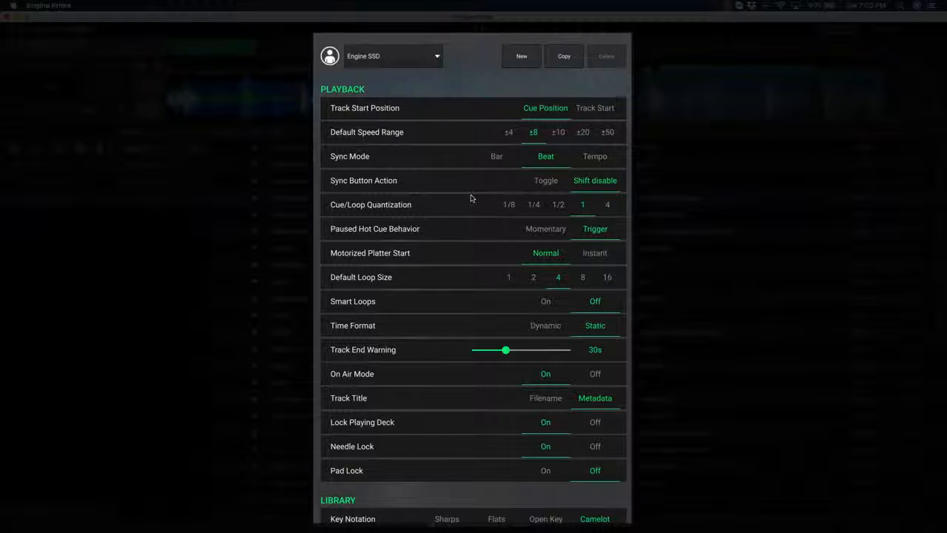
scroll(471, 198, "down", 3)
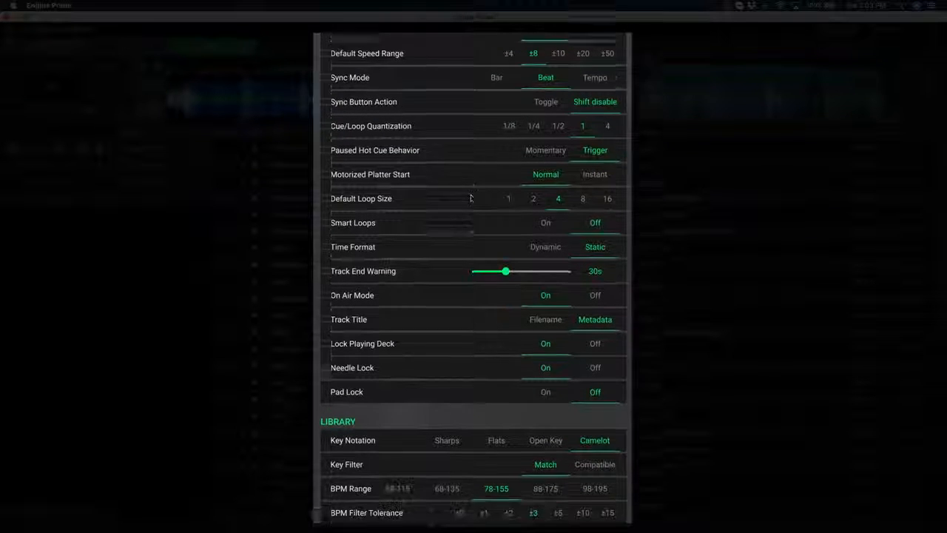
scroll(470, 198, "down", 2)
scroll(470, 198, "down", 3)
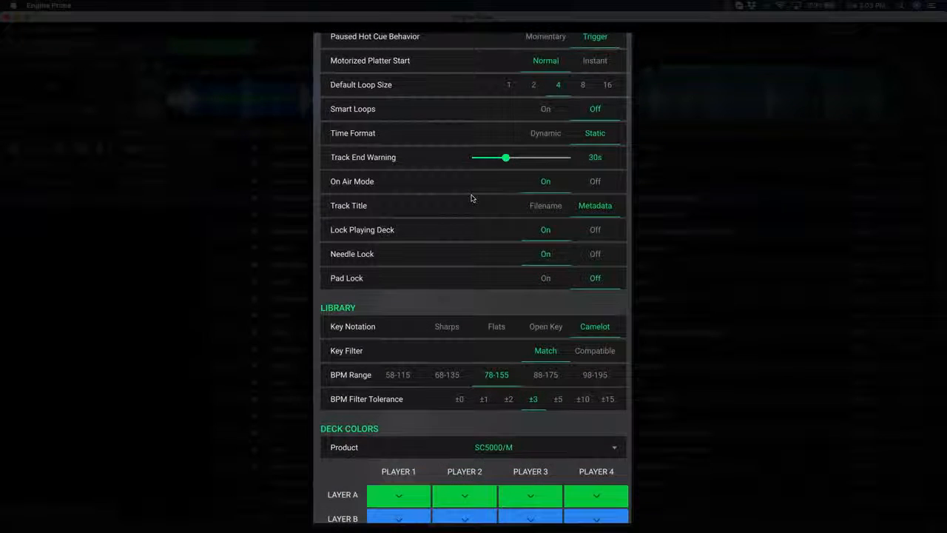
scroll(470, 199, "down", 1)
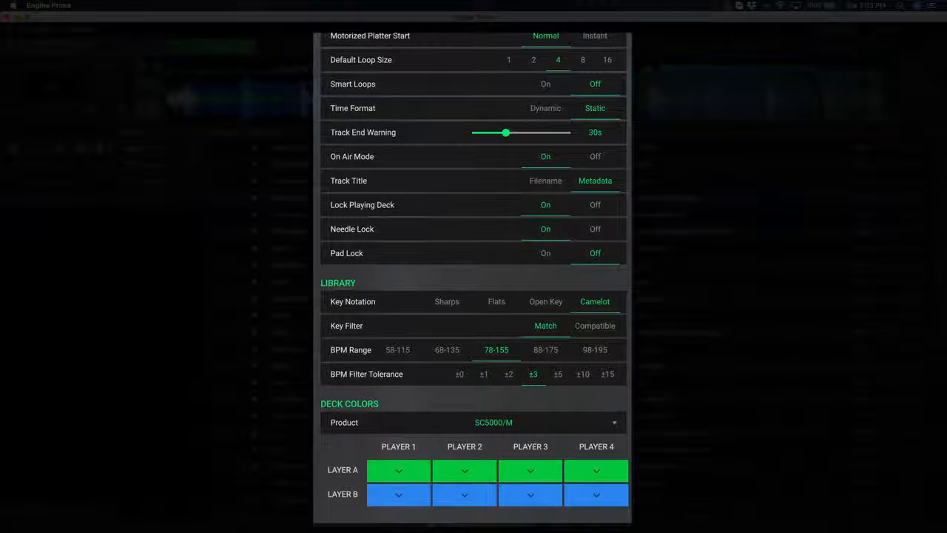
left_click(530, 421)
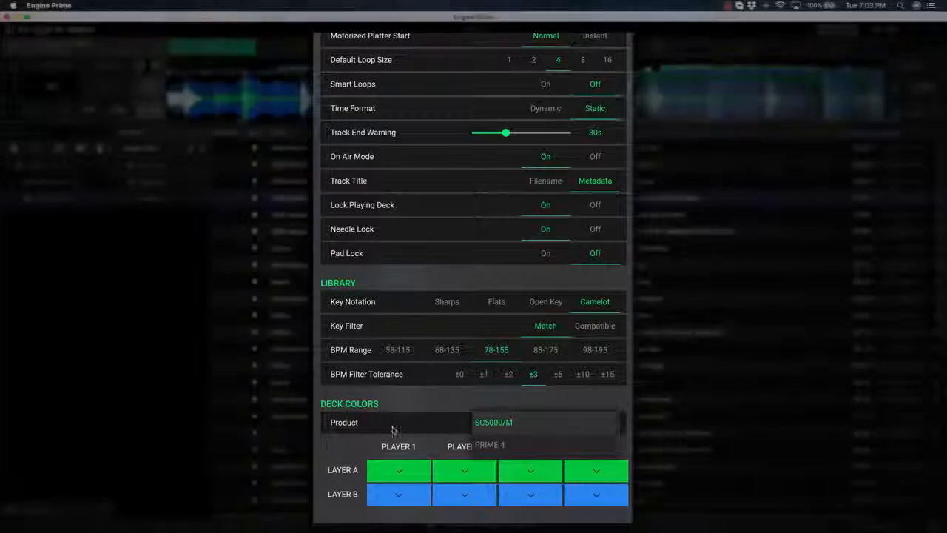
left_click(394, 430)
left_click(188, 252)
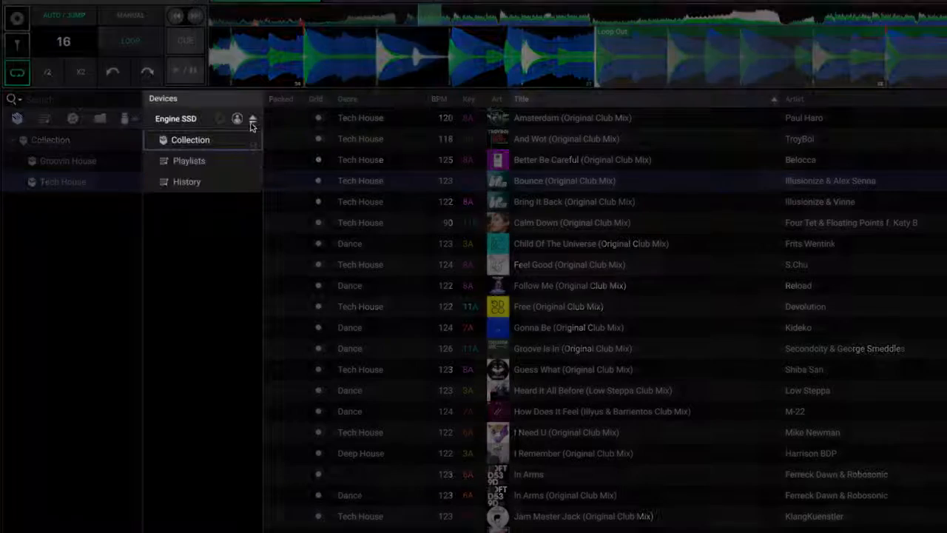
left_click(252, 120)
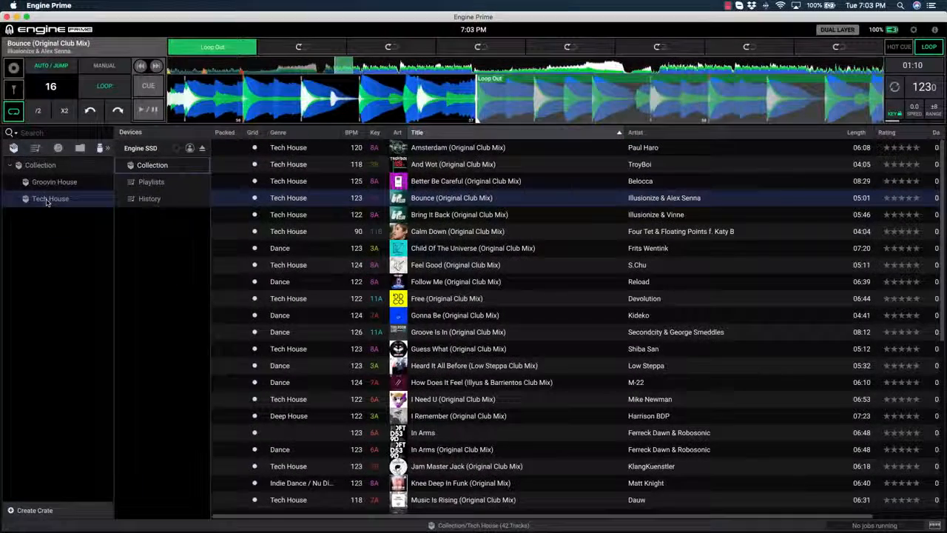
- Copy the Tech House and Groovin House crates into the collection on the Engine SSD drive
left_click(46, 200)
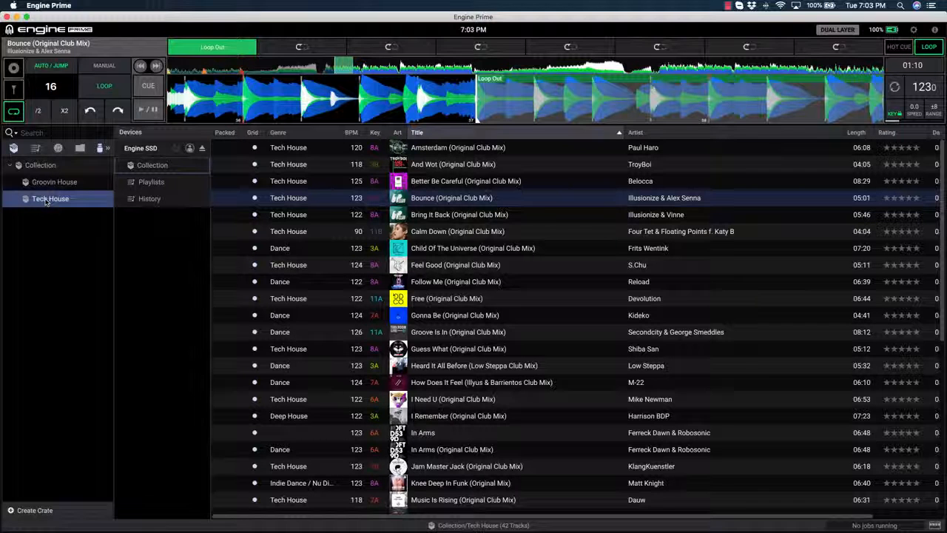
left_click_drag(28, 203, 146, 168)
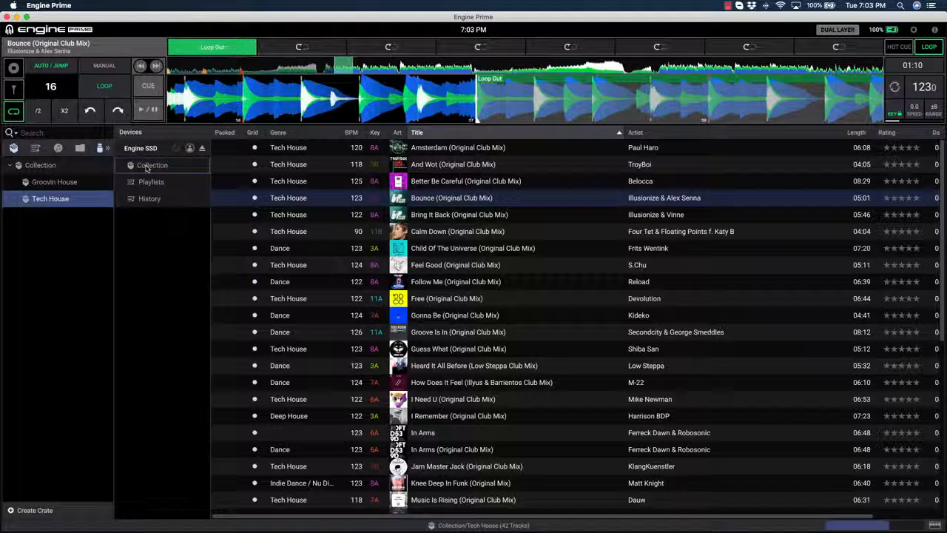
left_click_drag(77, 184, 138, 169)
- Copy the Tech House and Groovin House playlists into the playlists on the Engine SSD drive
left_click(35, 148)
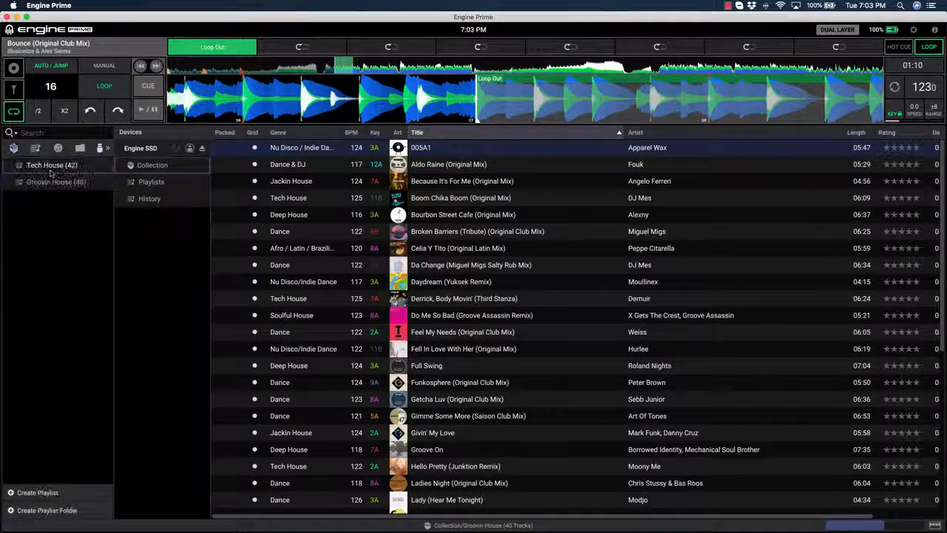
left_click(52, 165)
left_click_drag(52, 165, 147, 188)
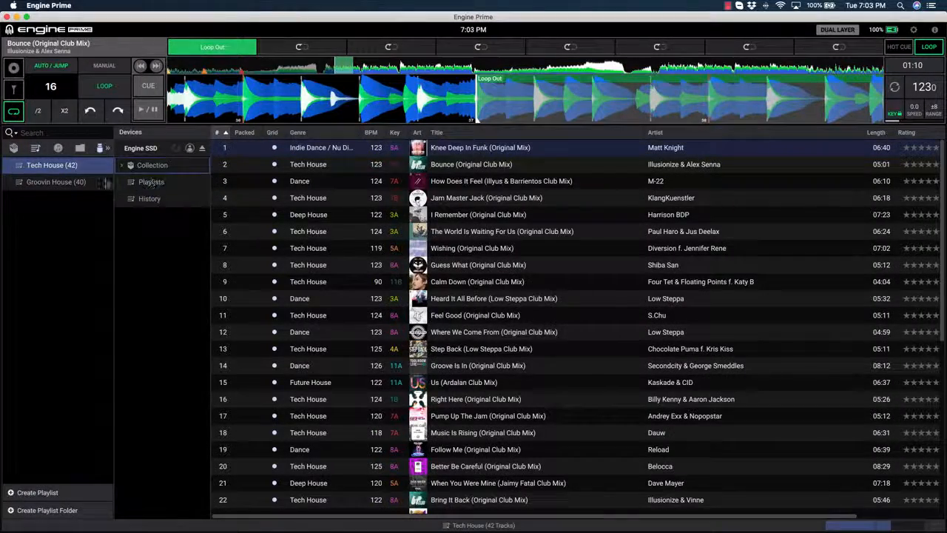
left_click(59, 182)
left_click_drag(60, 182, 140, 185)
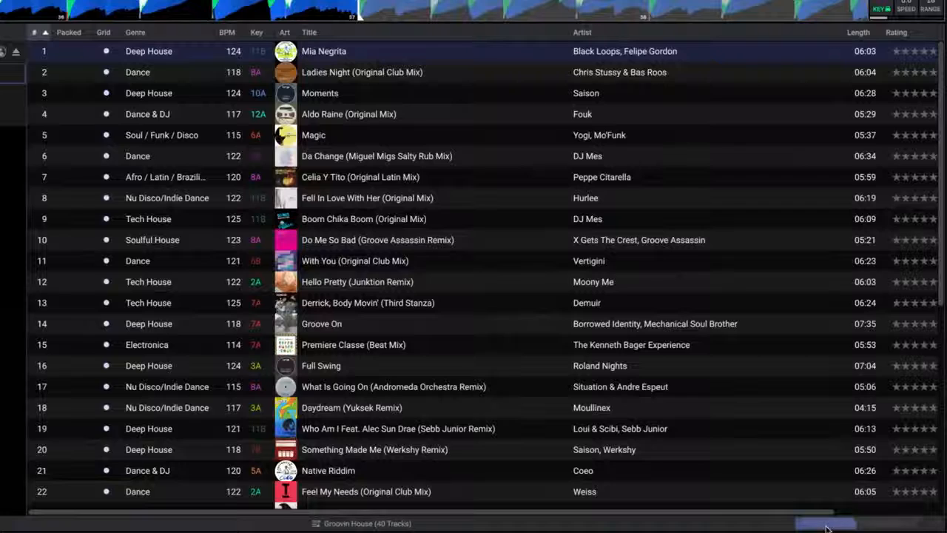
- Check the Job Monitor for running and queued jobs and eject the Engine SSD drive
left_click(826, 523)
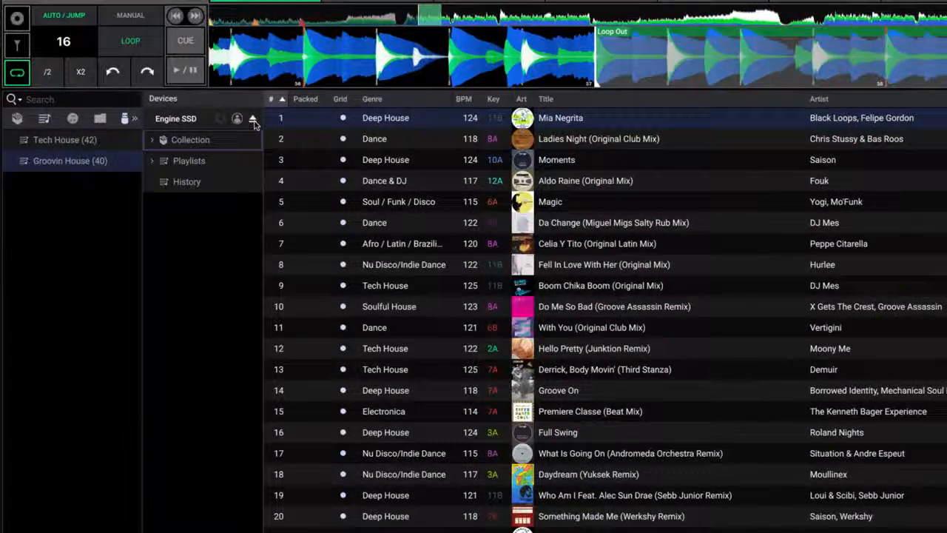
left_click(252, 119)
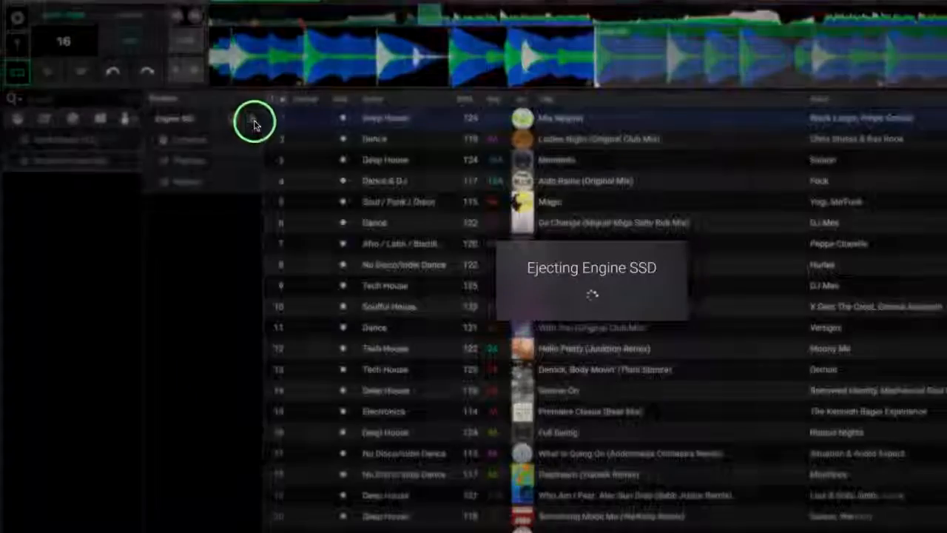